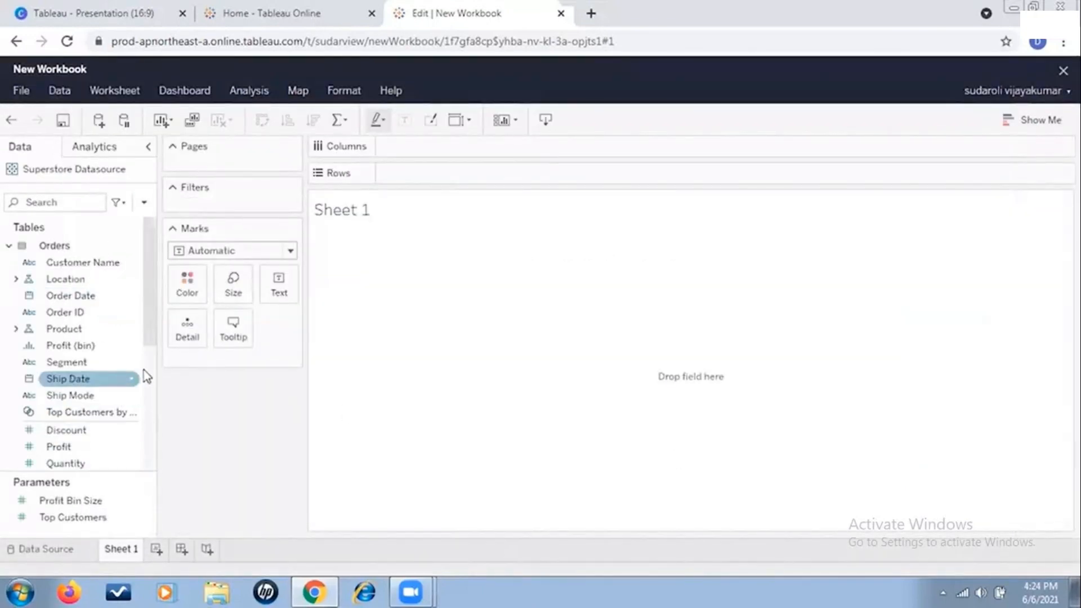
# Place the Segment dimension from the Orders table on the Rows shelf
pyautogui.moveTo(152, 316); pyautogui.dragTo(141, 447)
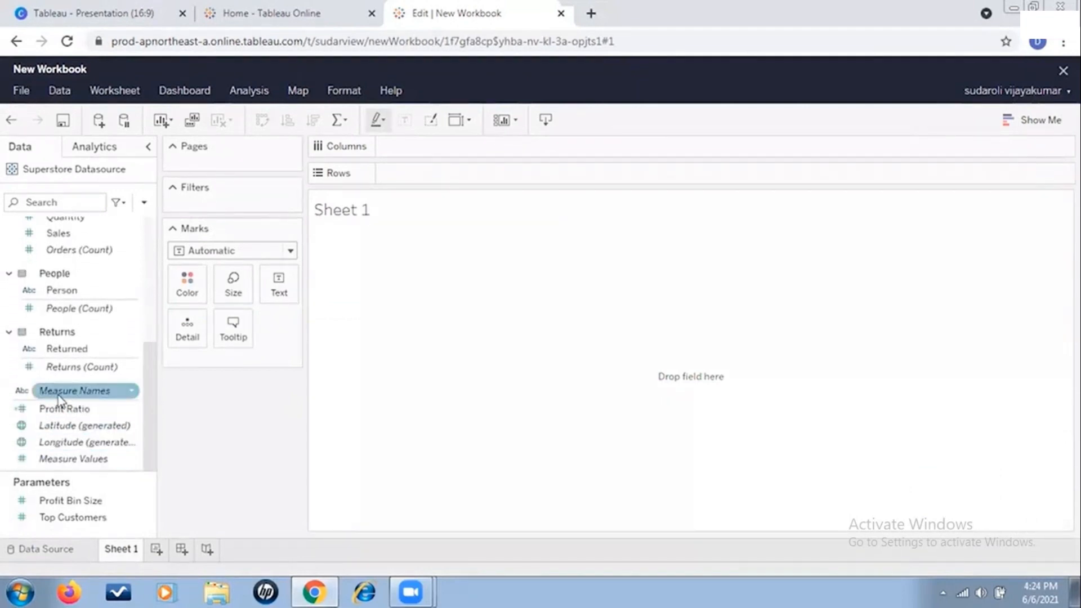
pyautogui.moveTo(152, 434); pyautogui.dragTo(157, 276)
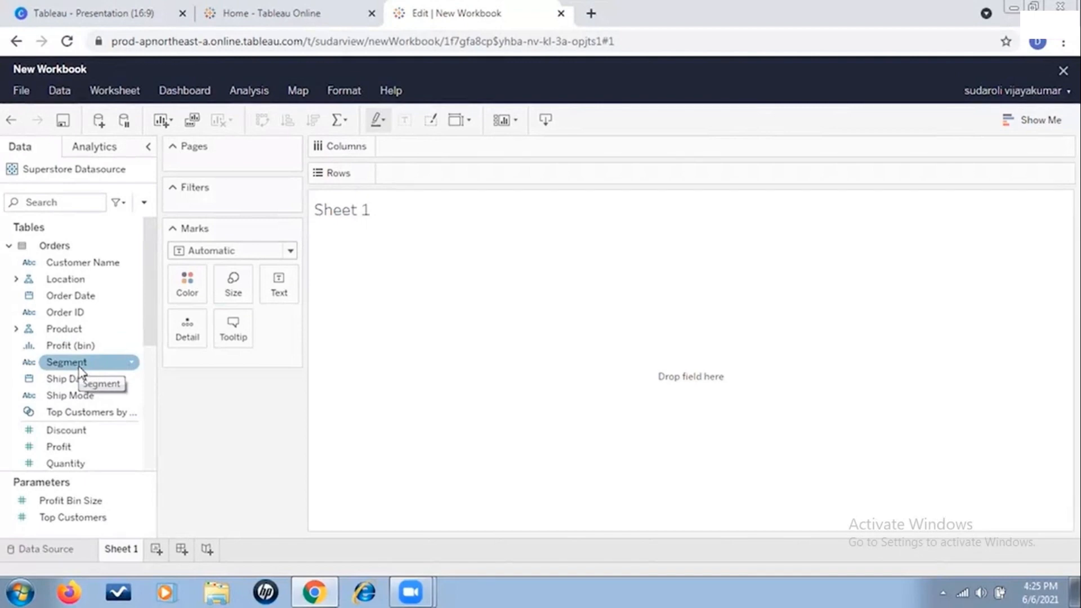
pyautogui.moveTo(83, 372); pyautogui.dragTo(431, 169)
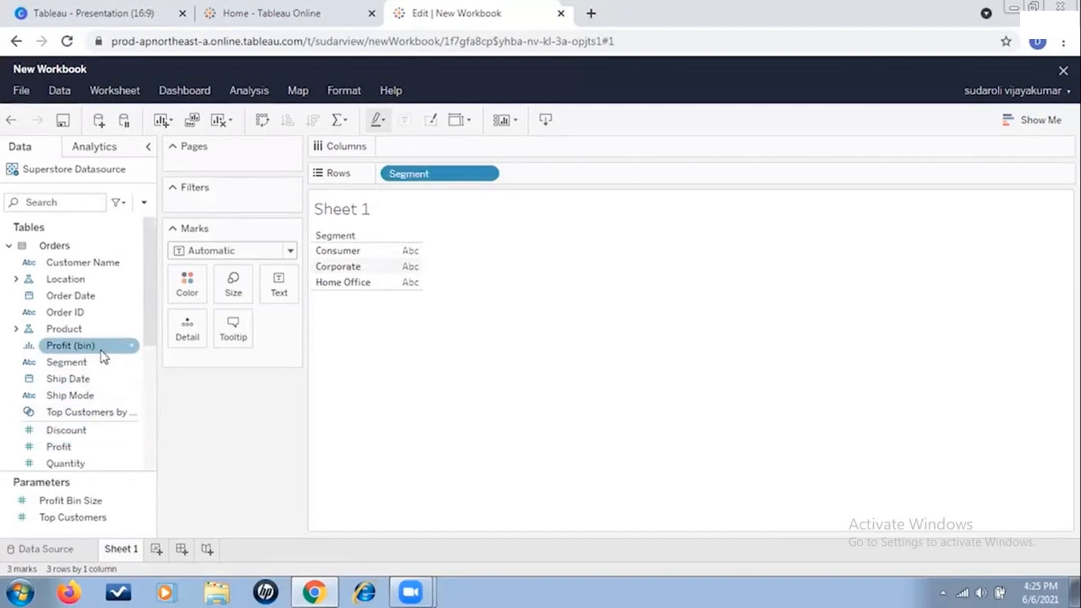
# Look through the data source's field list and examine the dimension, attribute and measure options of Segment on Rows
pyautogui.scroll(-5, 110, 346)
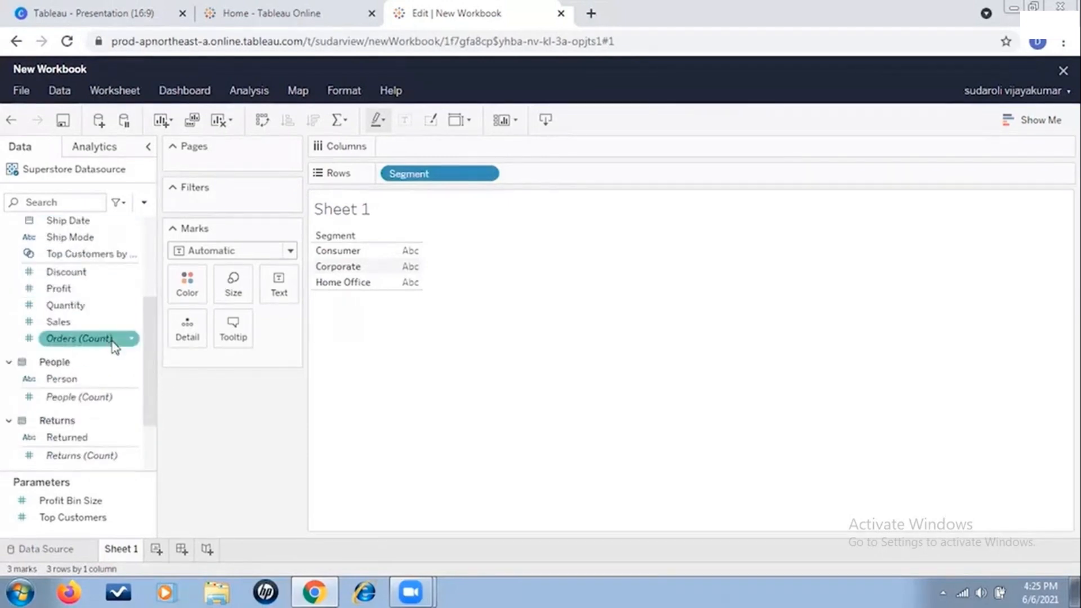
pyautogui.scroll(-3, 127, 399)
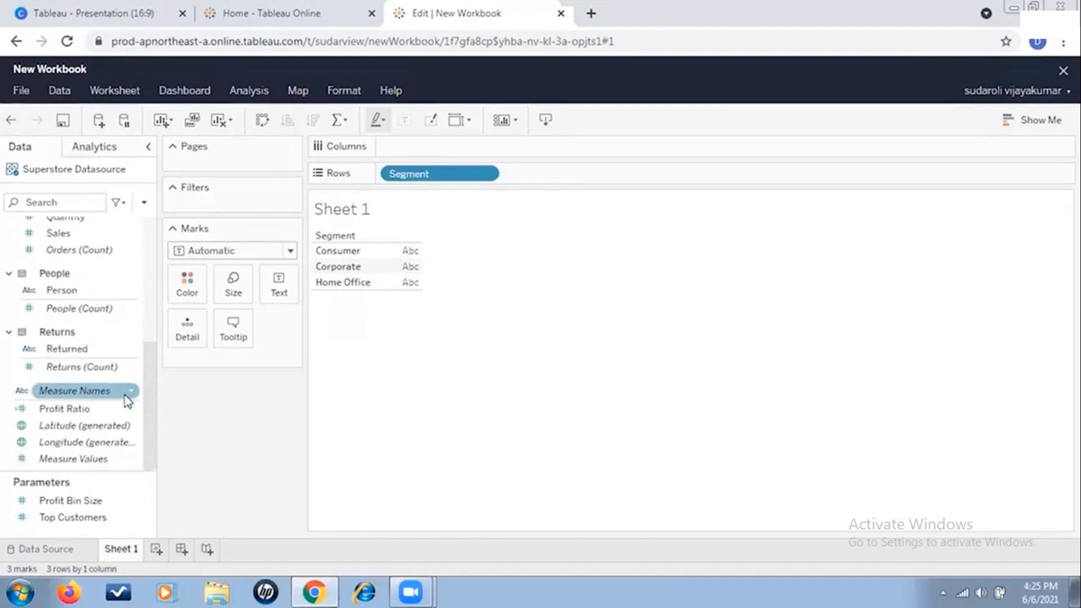
pyautogui.scroll(10, 127, 400)
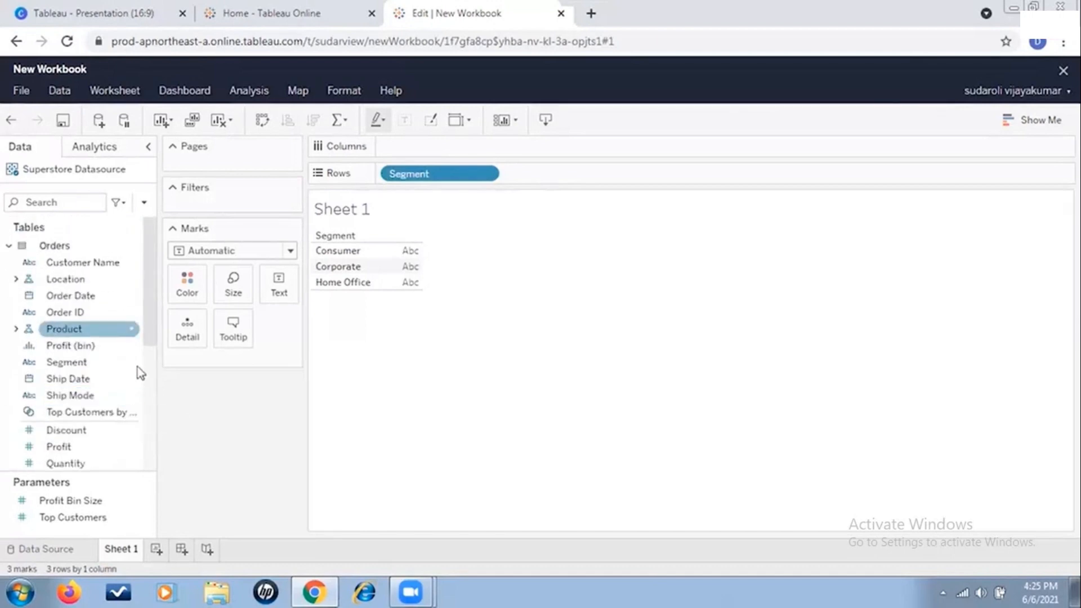
pyautogui.moveTo(148, 336)
pyautogui.mouseDown()
pyautogui.moveTo(149, 354)
pyautogui.moveTo(150, 325)
pyautogui.mouseUp()
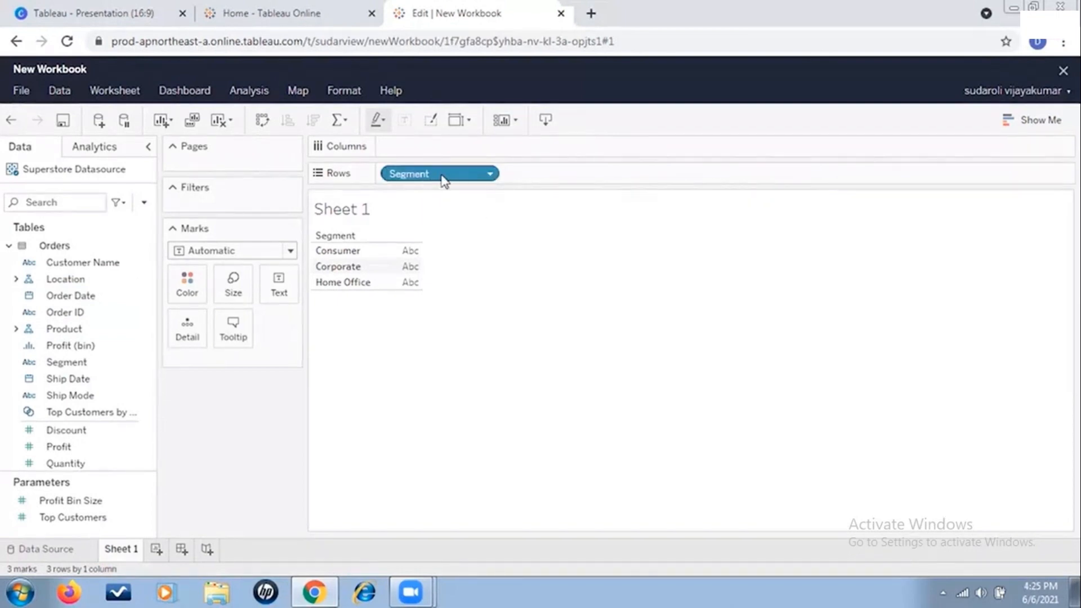
pyautogui.click(491, 176)
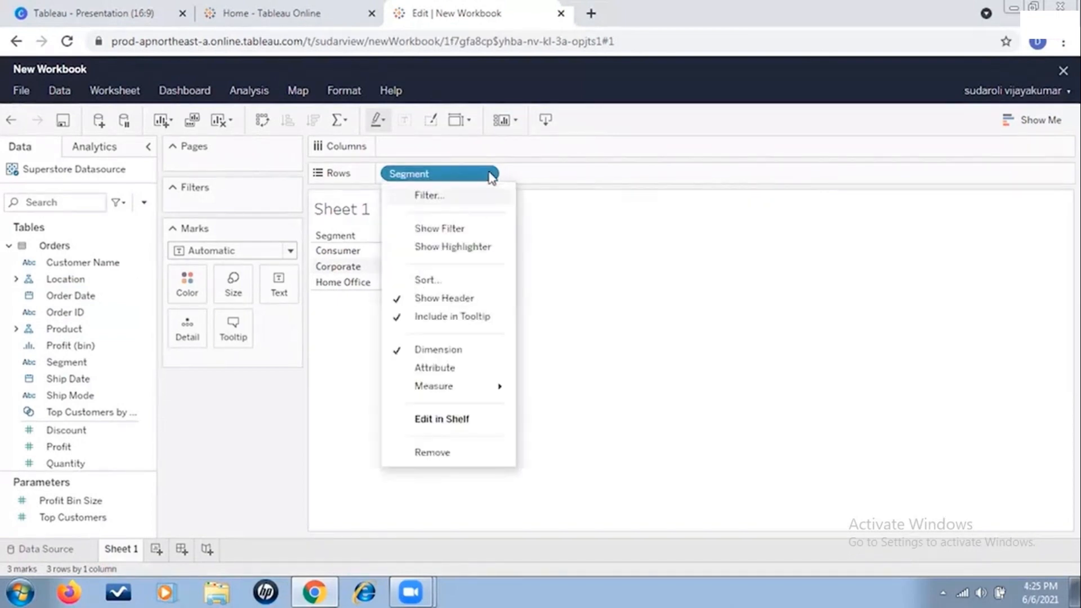
pyautogui.moveTo(453, 394)
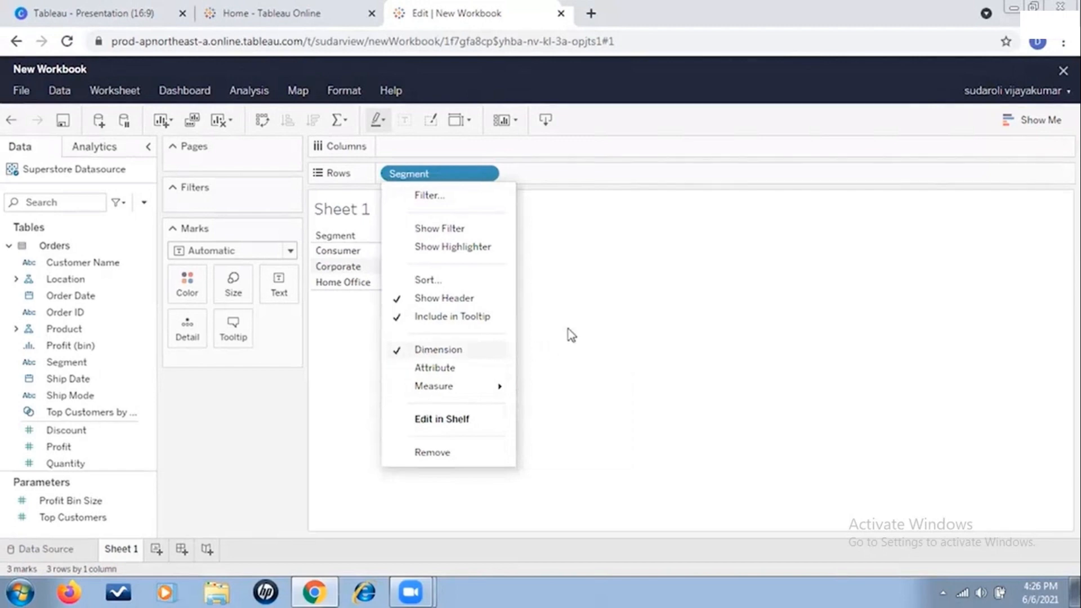
pyautogui.click(600, 176)
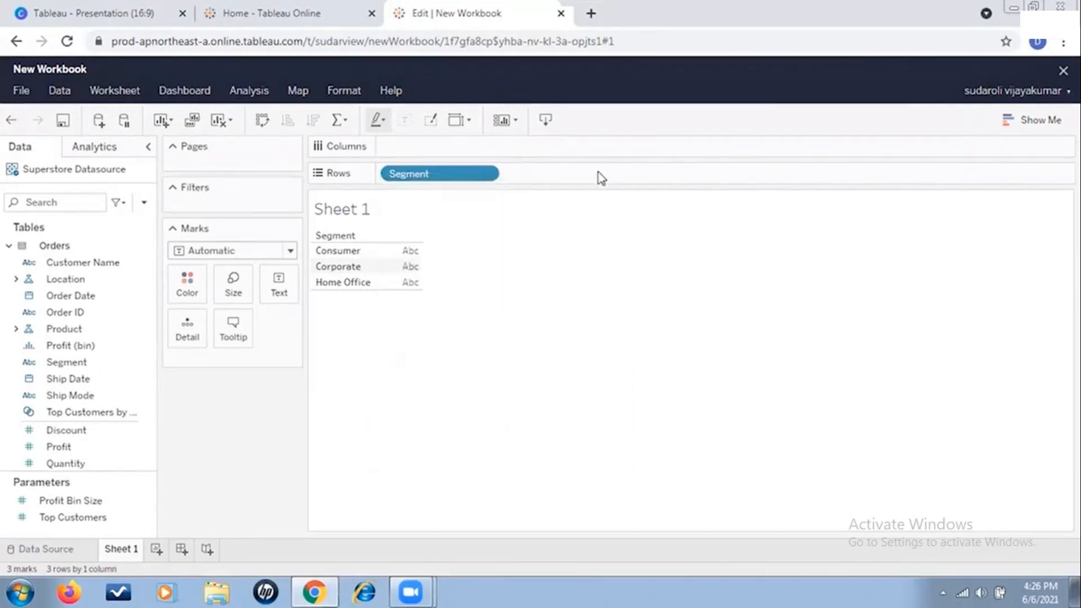
pyautogui.click(490, 175)
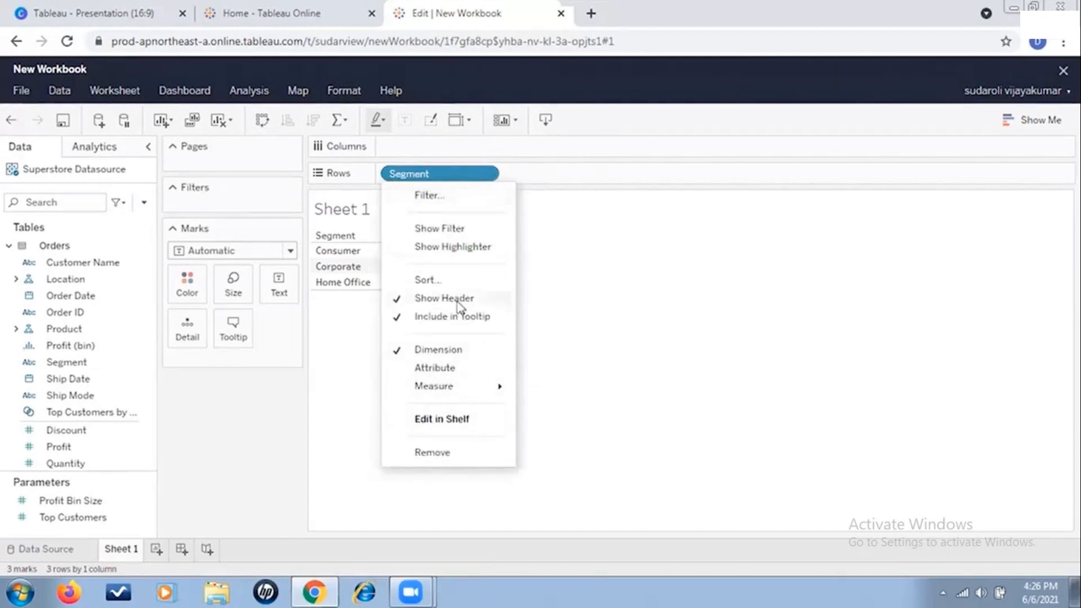
pyautogui.click(618, 354)
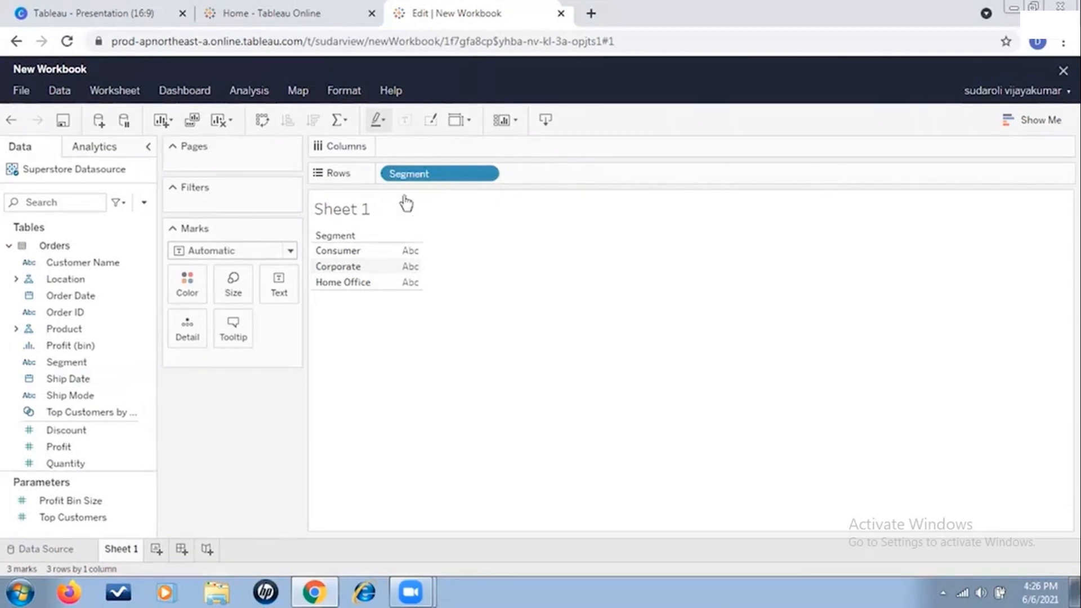
# Move Segment from the Rows shelf to the Columns shelf and check its field options there
pyautogui.moveTo(437, 178); pyautogui.dragTo(429, 149)
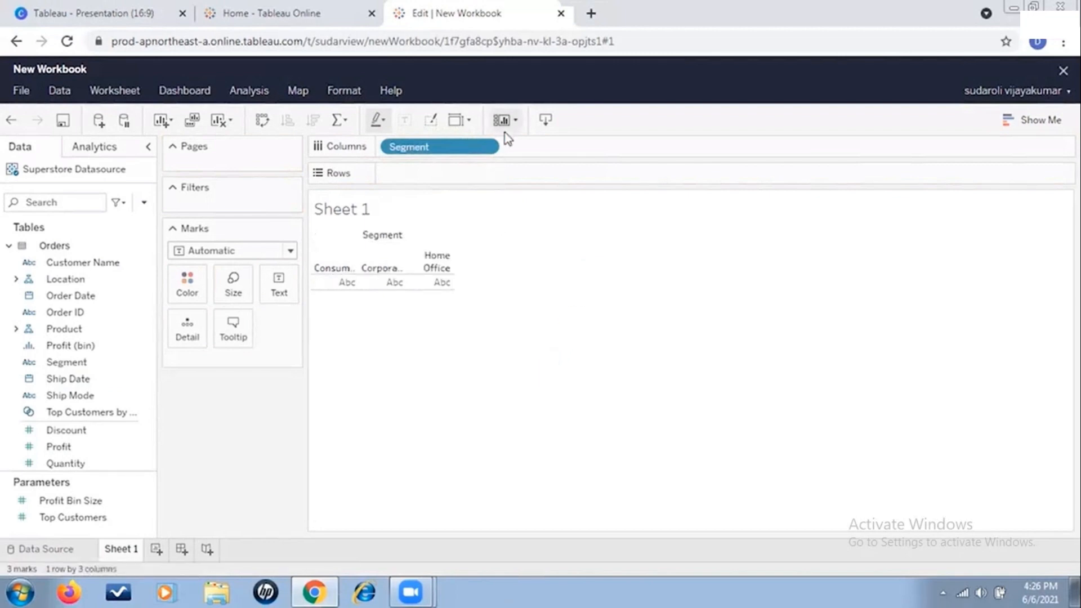
pyautogui.click(491, 148)
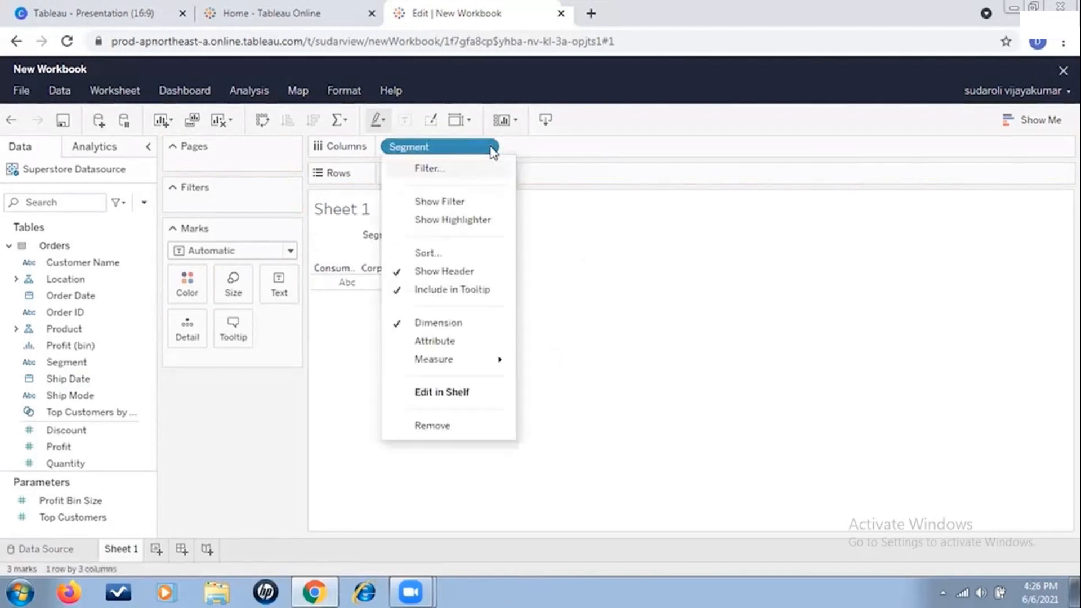
pyautogui.click(636, 349)
pyautogui.click(494, 147)
pyautogui.click(681, 283)
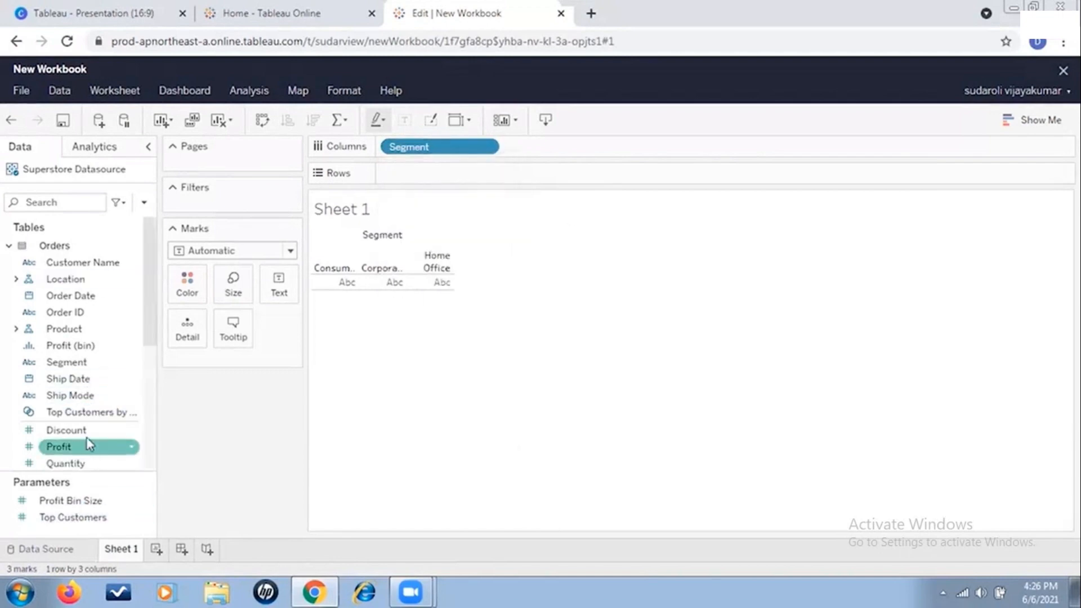
# Add Order Date by year to the Rows shelf, followed by the Sales measure
pyautogui.click(125, 301)
pyautogui.moveTo(125, 301); pyautogui.dragTo(431, 175)
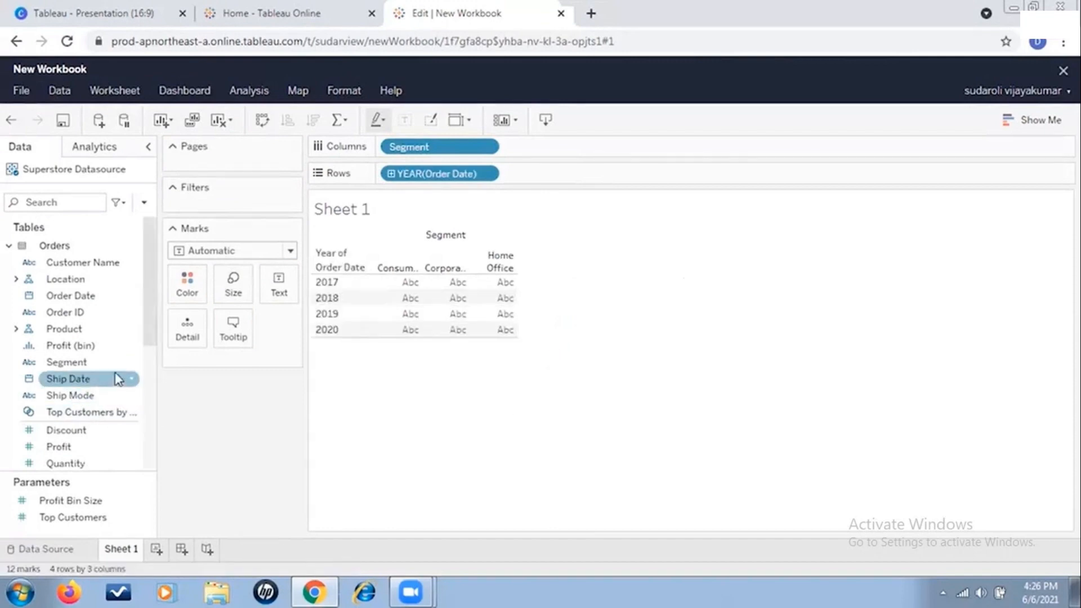
pyautogui.scroll(-3, 116, 378)
pyautogui.scroll(-2, 101, 375)
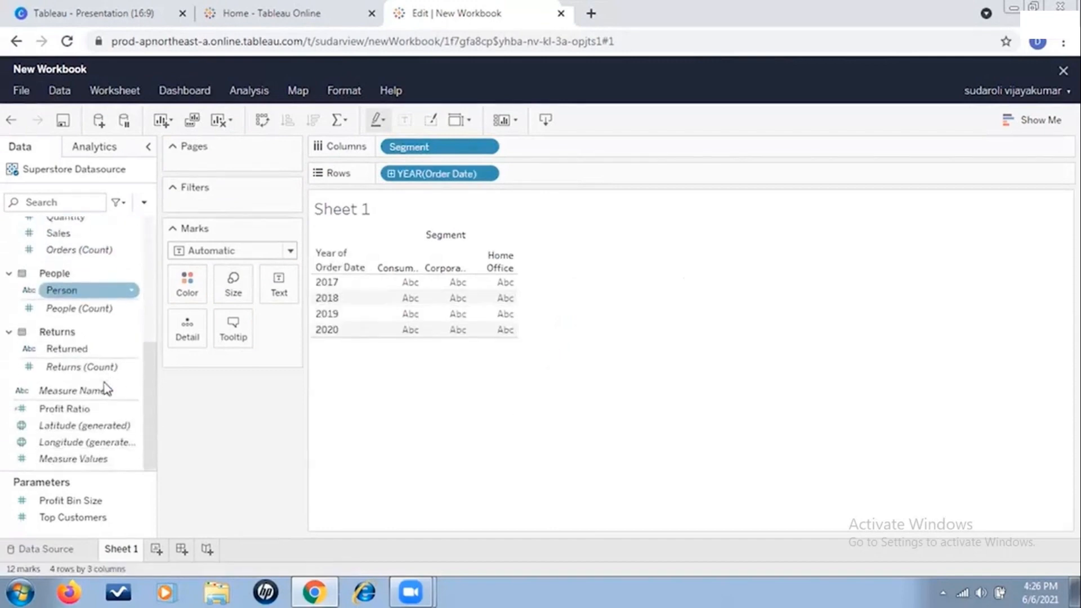
pyautogui.scroll(5, 104, 388)
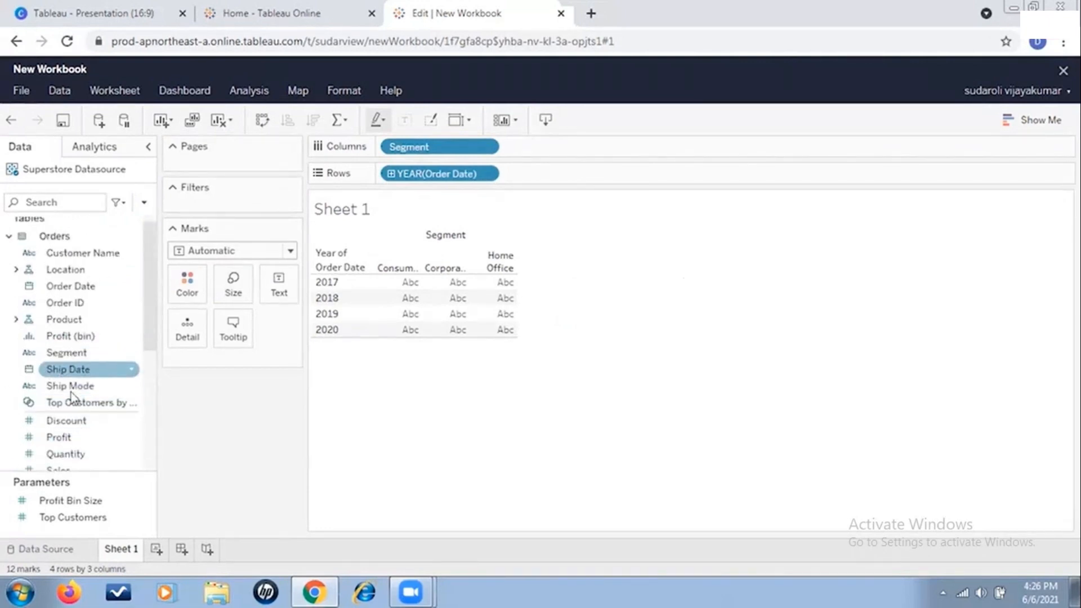
pyautogui.scroll(-3, 93, 363)
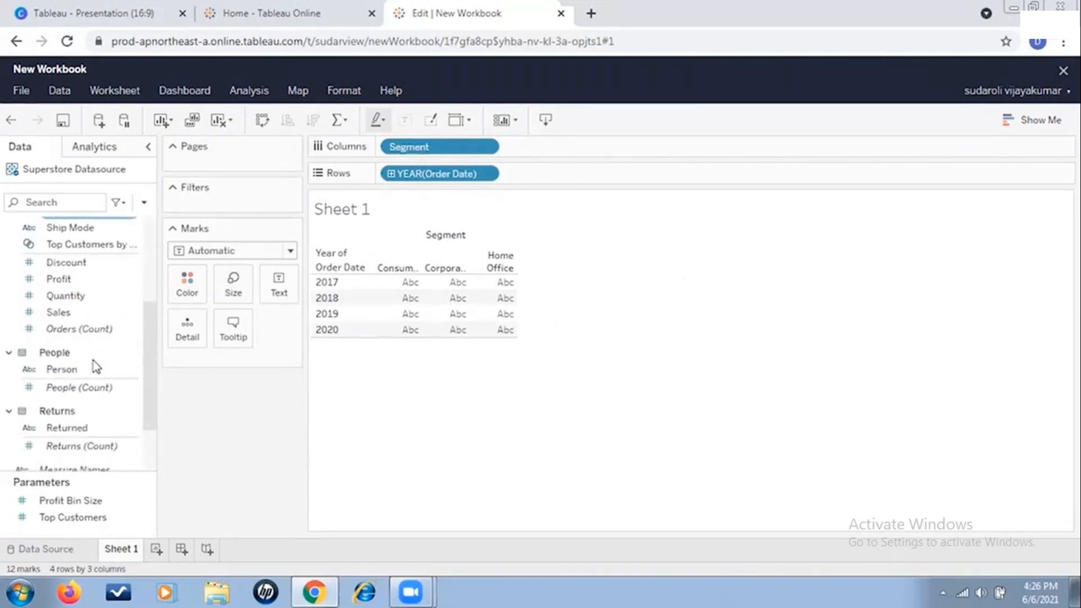
pyautogui.moveTo(59, 314); pyautogui.dragTo(560, 174)
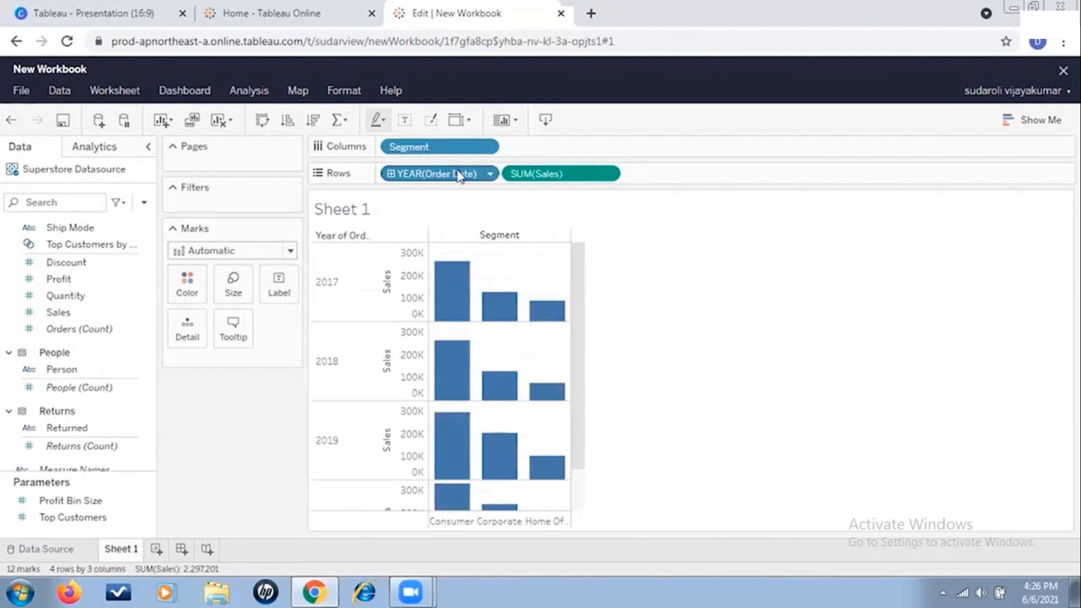
# Examine the measure, discrete and continuous options of the Sales field on the Rows shelf
pyautogui.click(612, 174)
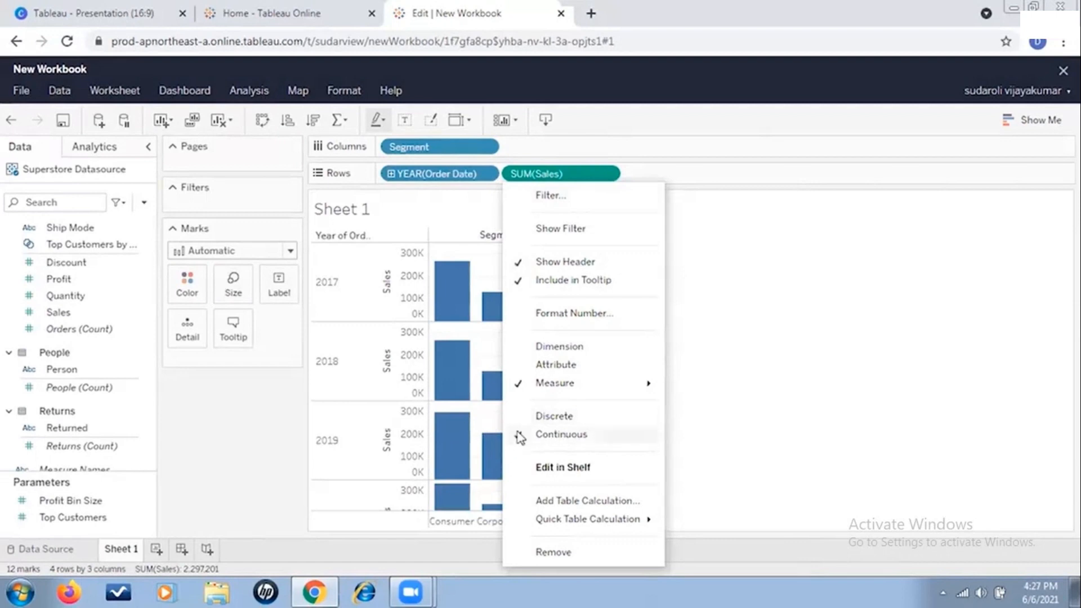
pyautogui.moveTo(524, 384)
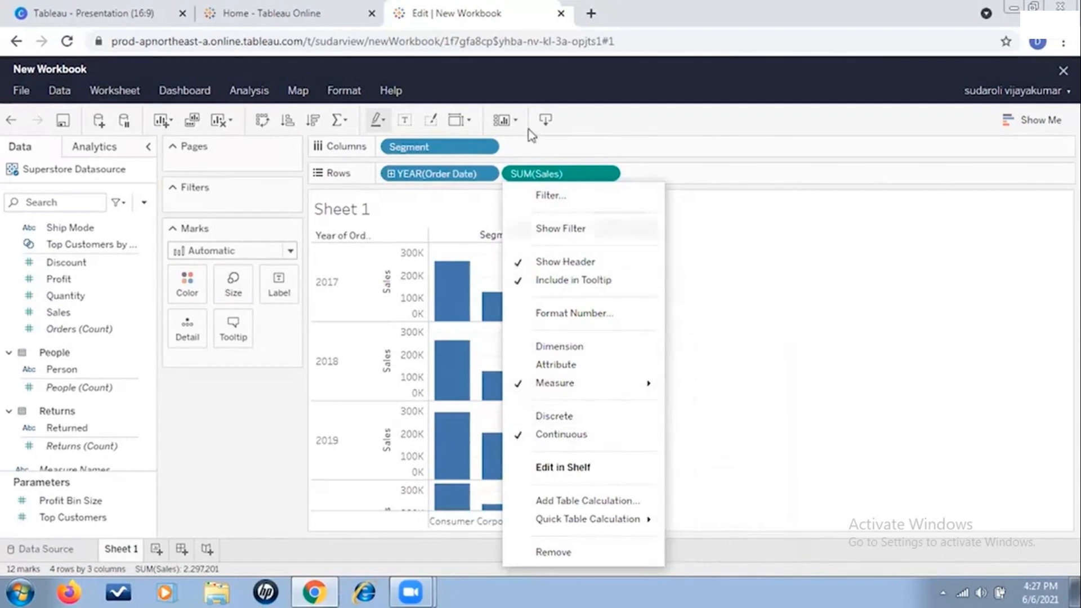
pyautogui.click(703, 297)
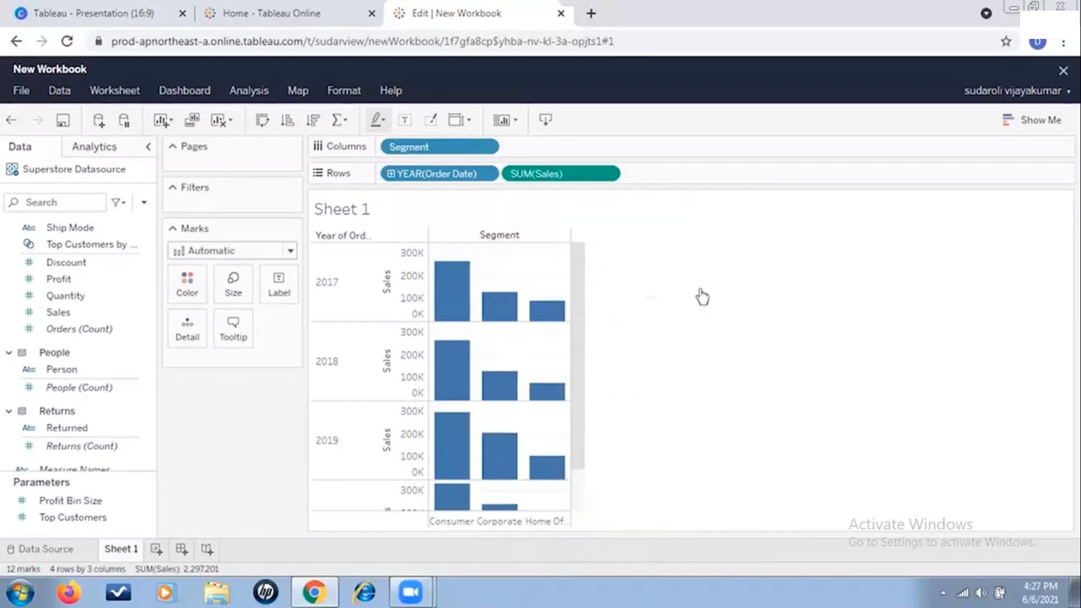
pyautogui.moveTo(476, 278)
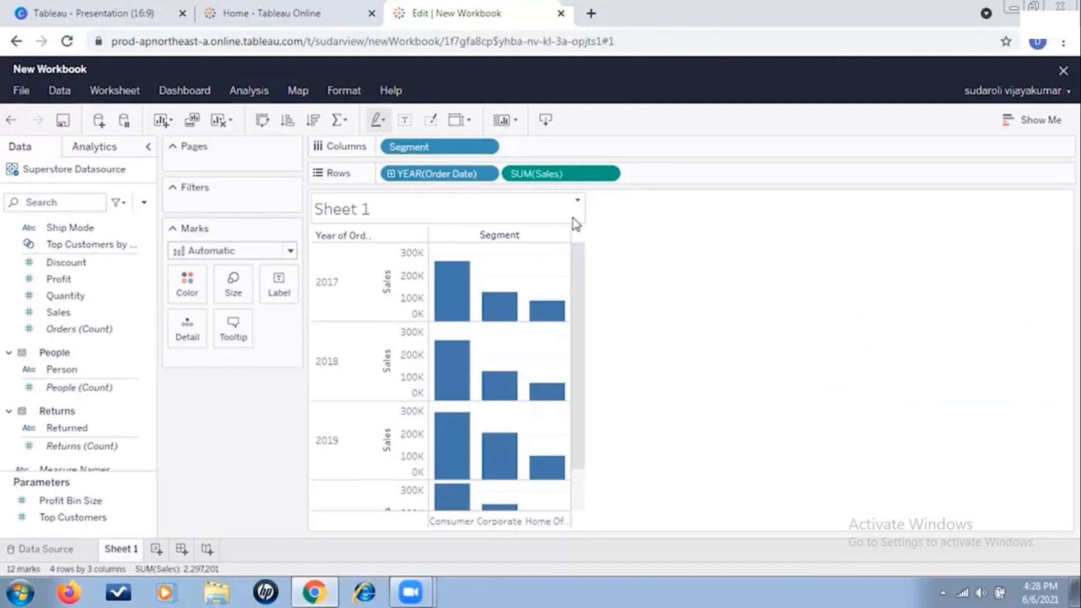
pyautogui.click(614, 174)
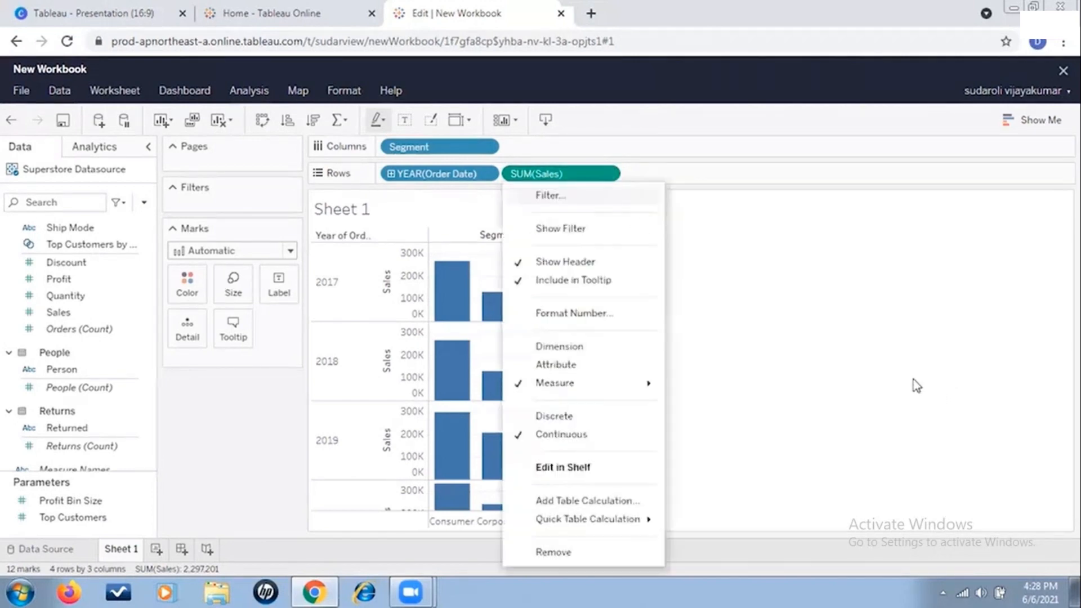
pyautogui.click(880, 434)
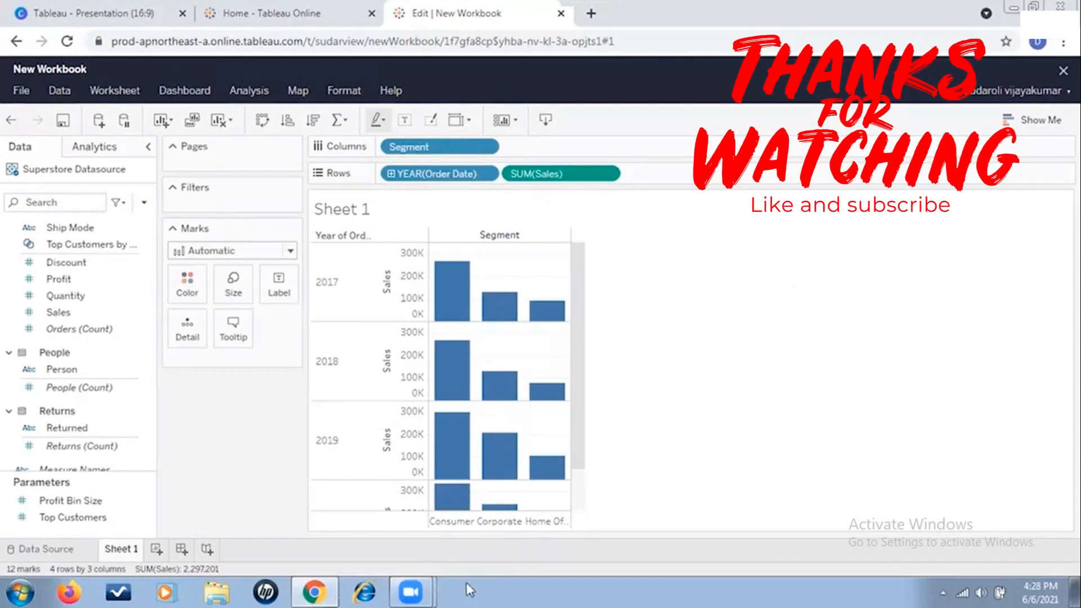
# Switch to the Tableau presentation in Canva and open its Summary slide, number 9
pyautogui.click(325, 587)
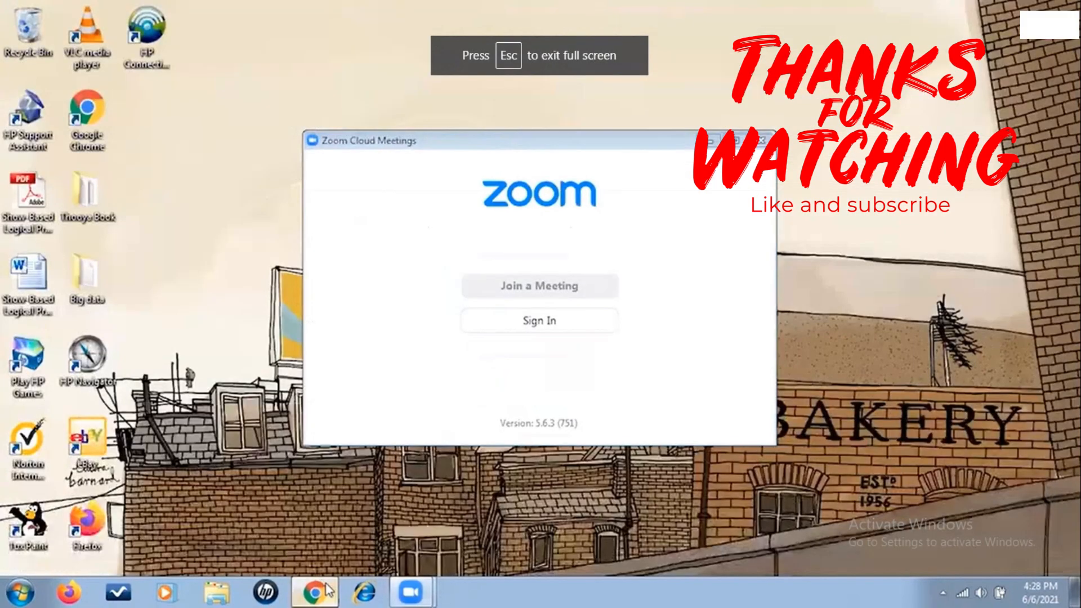
pyautogui.click(315, 591)
pyautogui.click(131, 20)
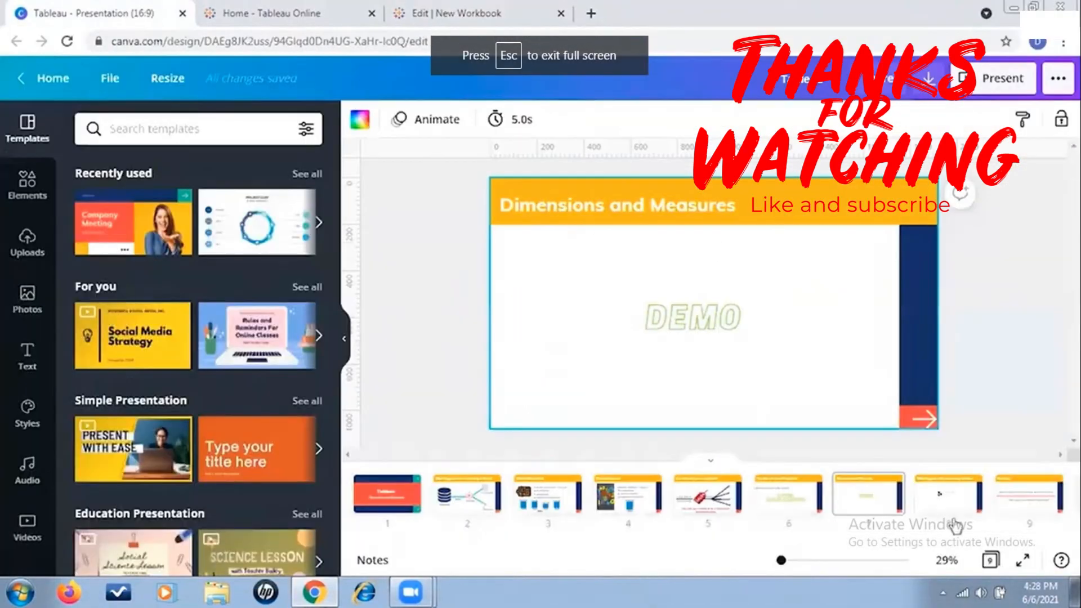
pyautogui.click(1028, 495)
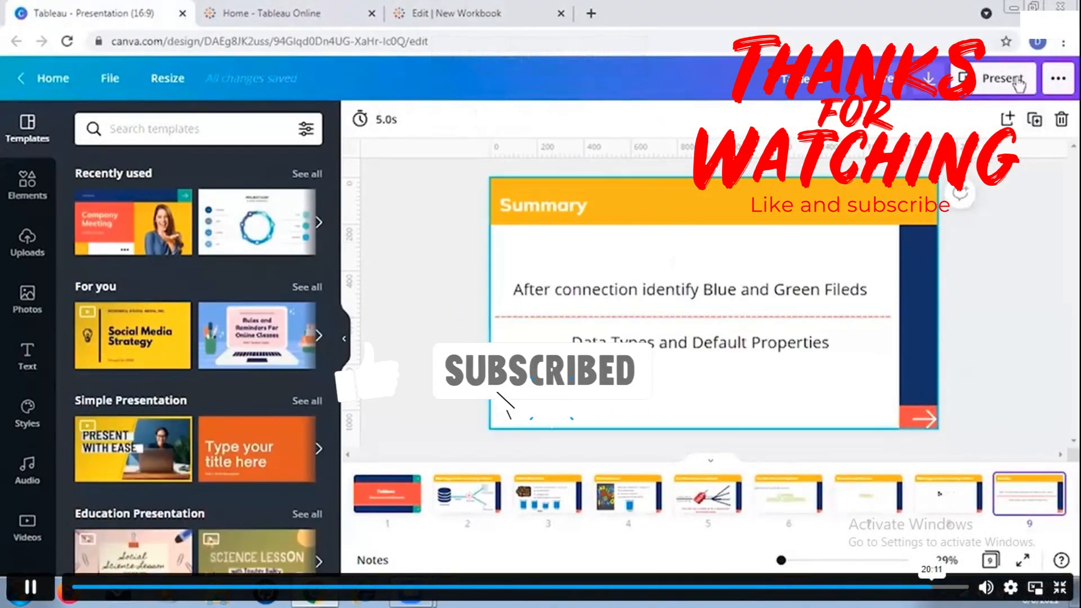